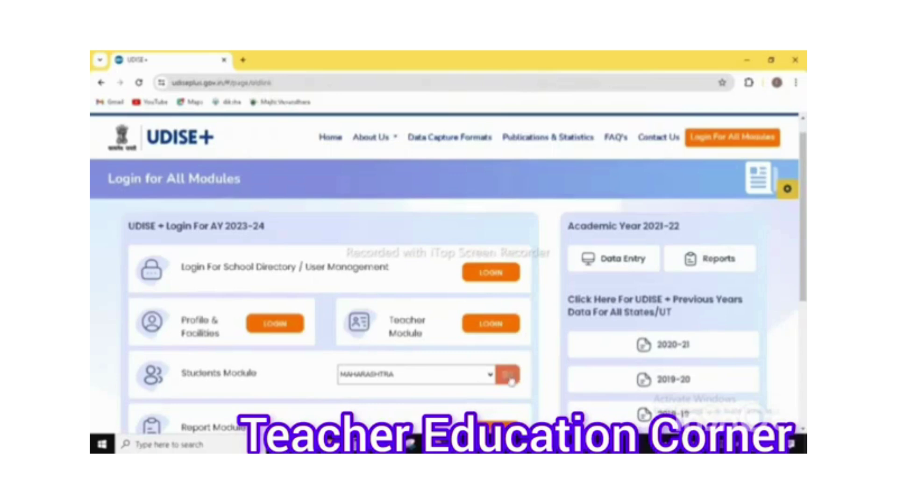
Open the Students Module login for Maharashtra and enter the captcha to sign in.
left_click(507, 376)
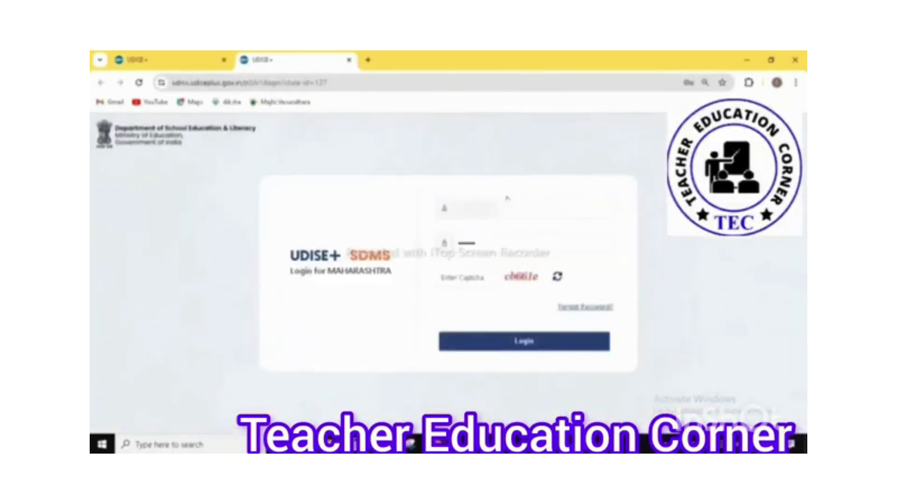
left_click(467, 283)
type("c")
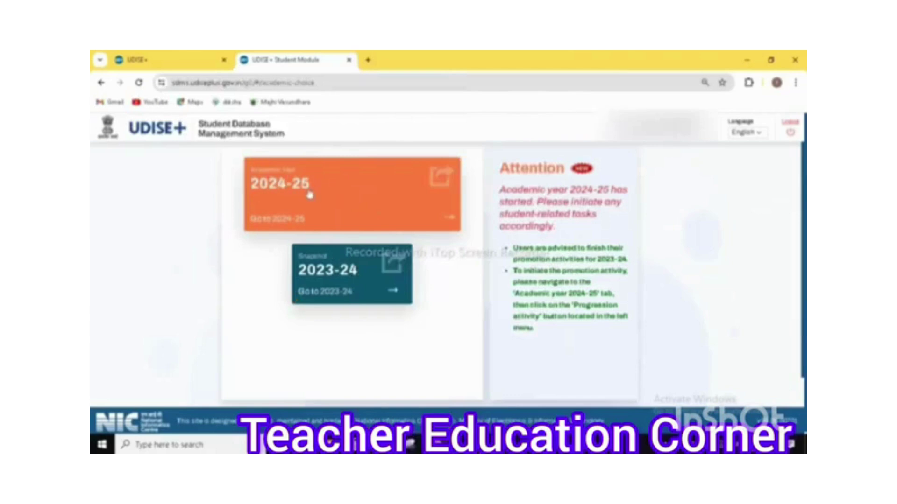
Open the 2024-25 academic year, dismissing the school information notice, and review the grade-wise school details.
left_click(338, 198)
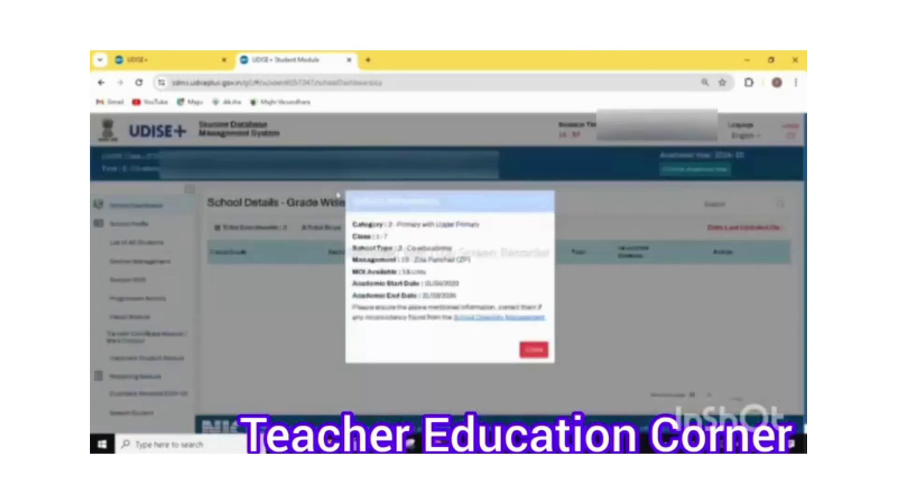
left_click(533, 350)
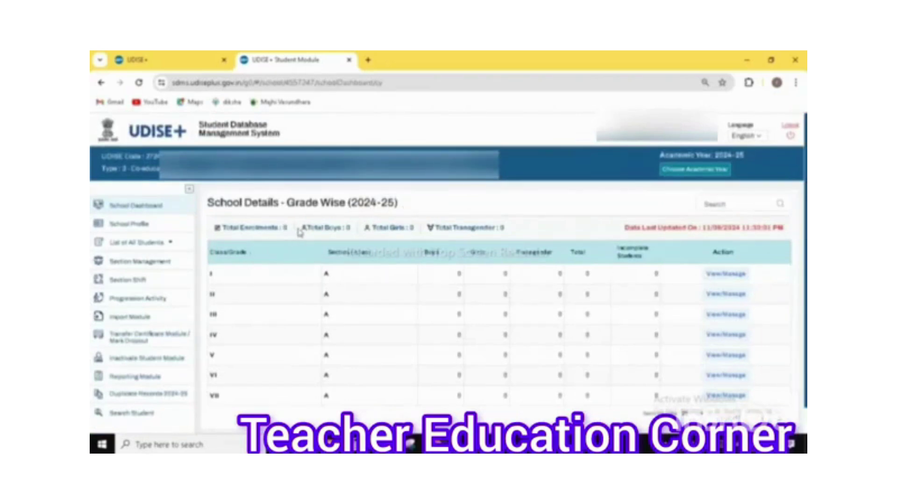
scroll(375, 301, "down", 2)
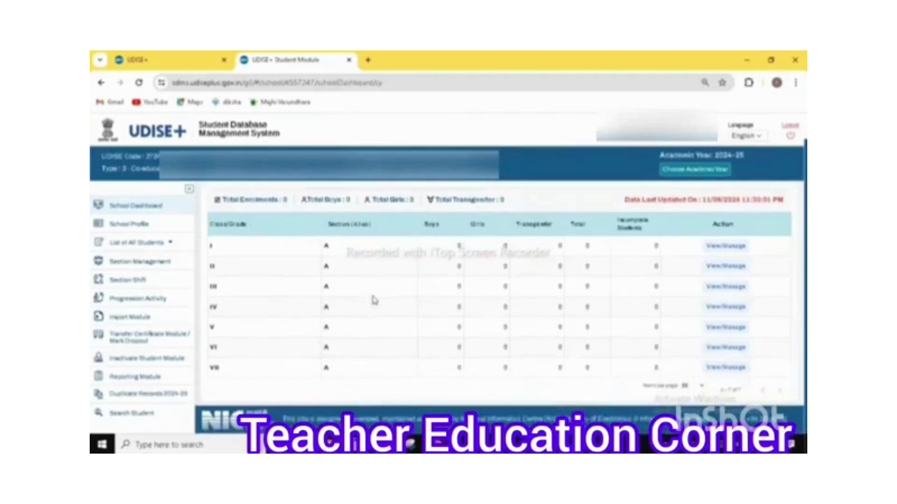
scroll(375, 300, "up", 2)
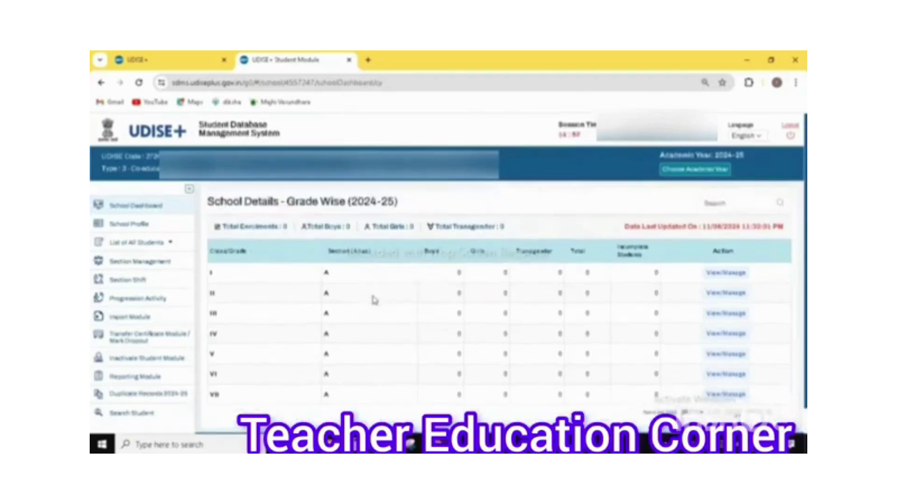
scroll(375, 300, "down", 2)
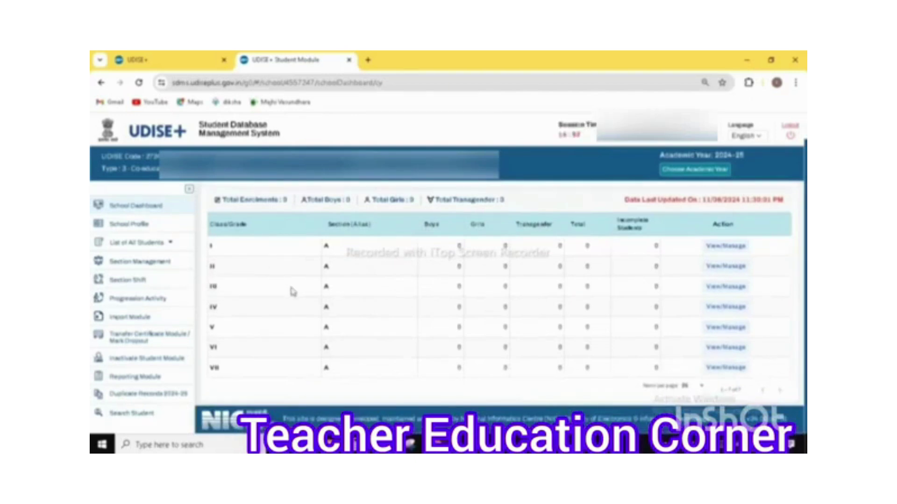
scroll(293, 291, "up", 1)
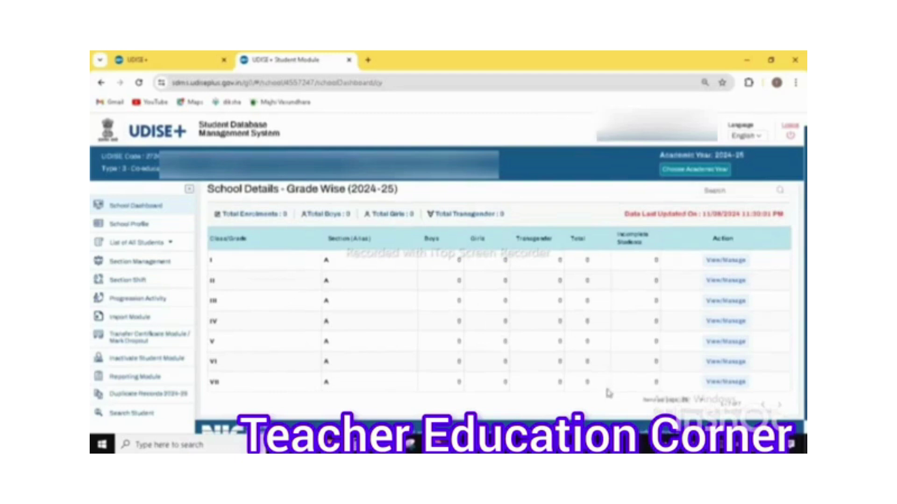
scroll(321, 340, "up", 1)
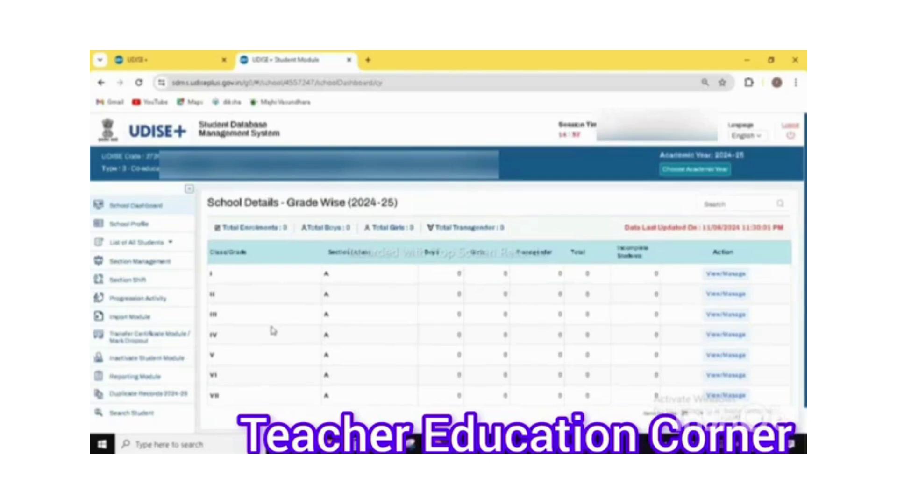
View the list of active students for 2024-25.
left_click(150, 244)
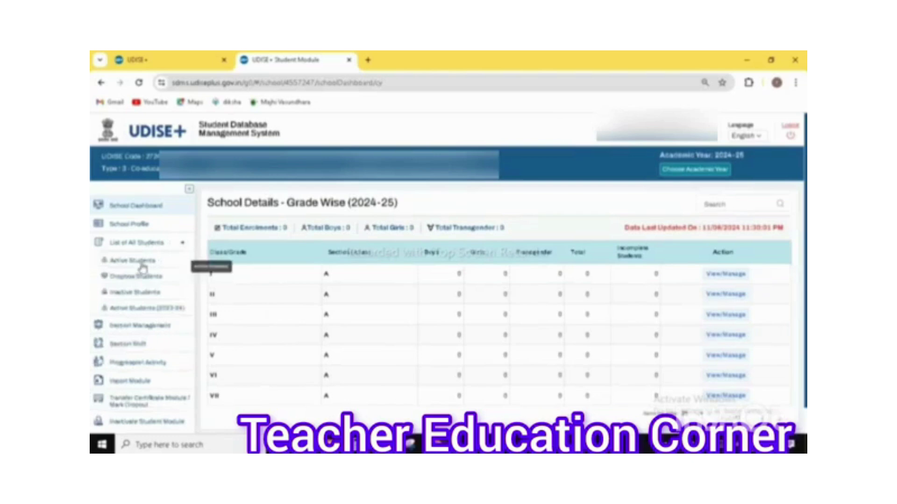
left_click(142, 265)
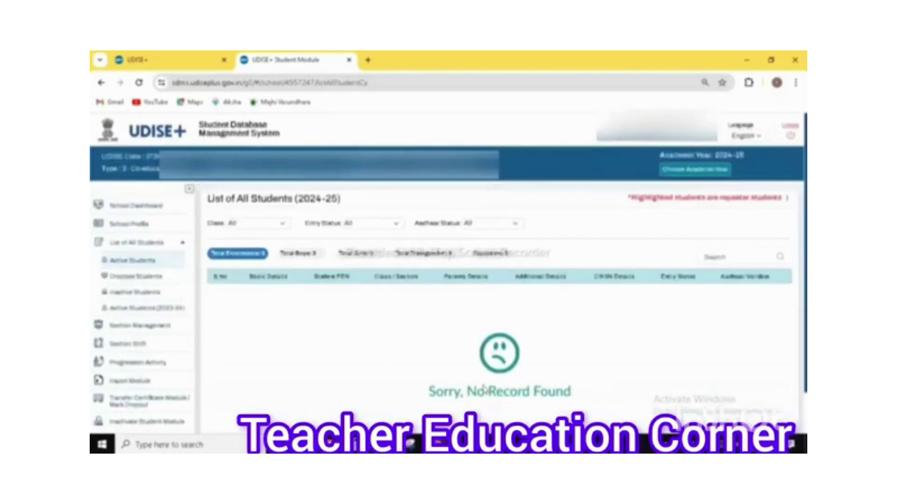
scroll(484, 390, "down", 1)
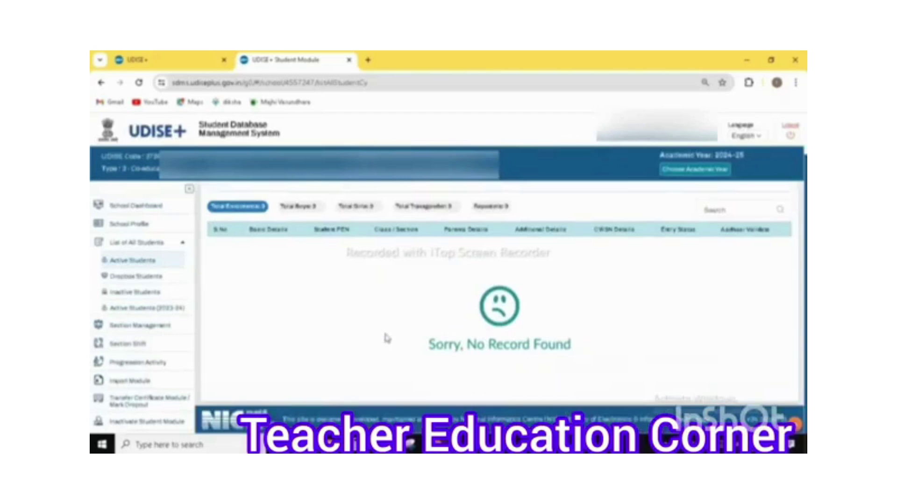
scroll(387, 338, "up", 1)
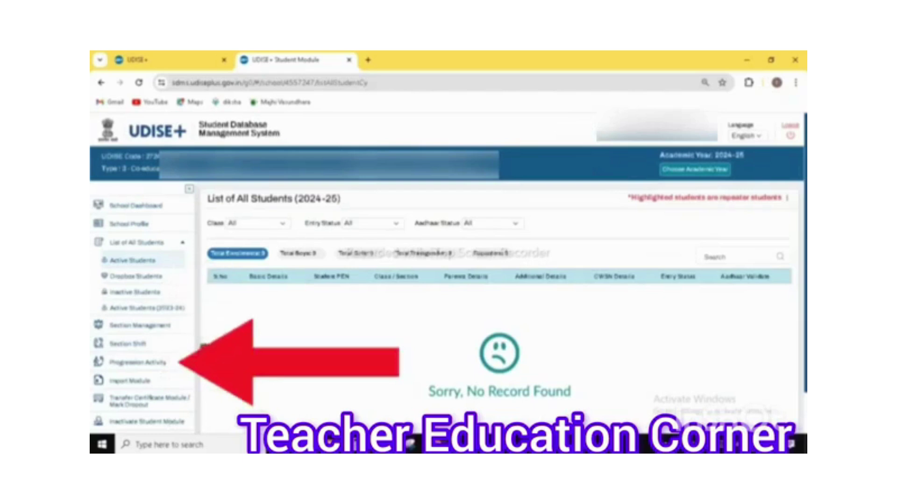
Open the Progression Module and load the students eligible for promotion from class V, section A.
left_click(150, 369)
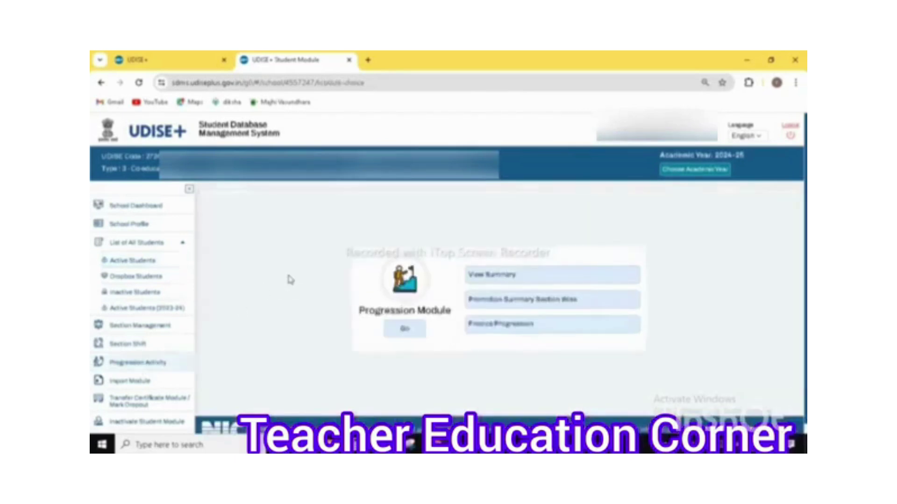
left_click(406, 332)
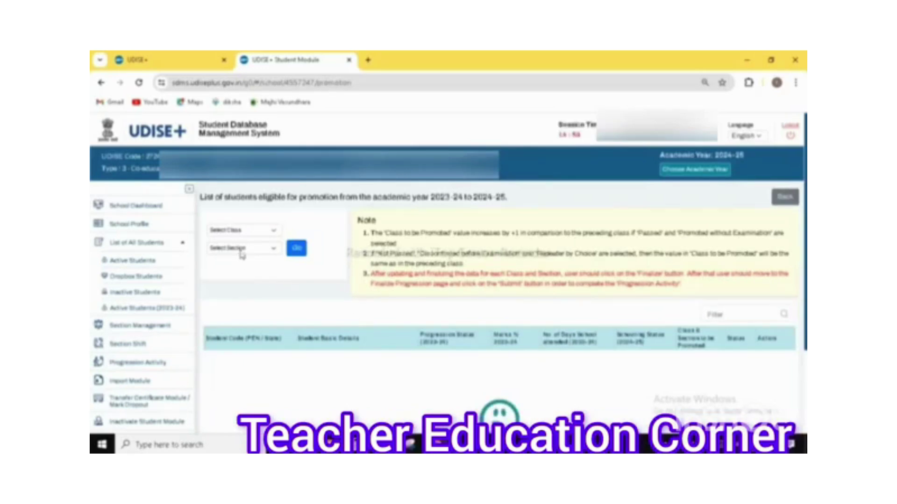
left_click(262, 232)
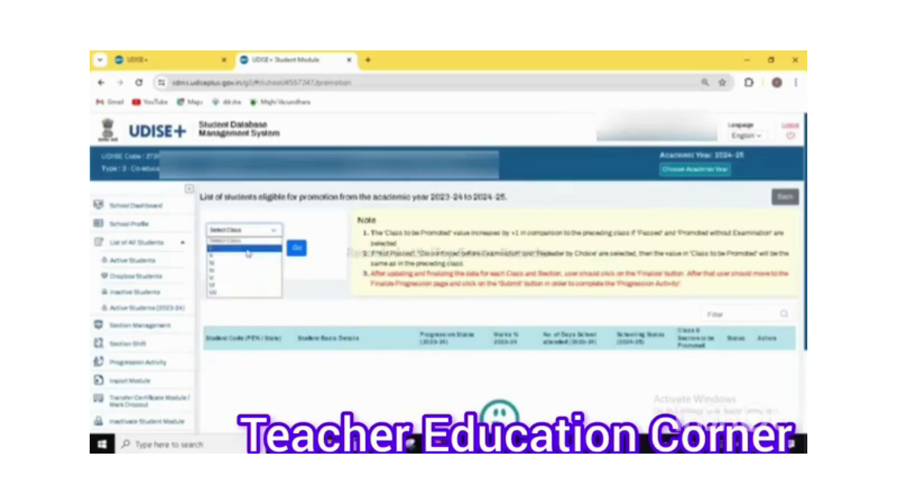
left_click(251, 279)
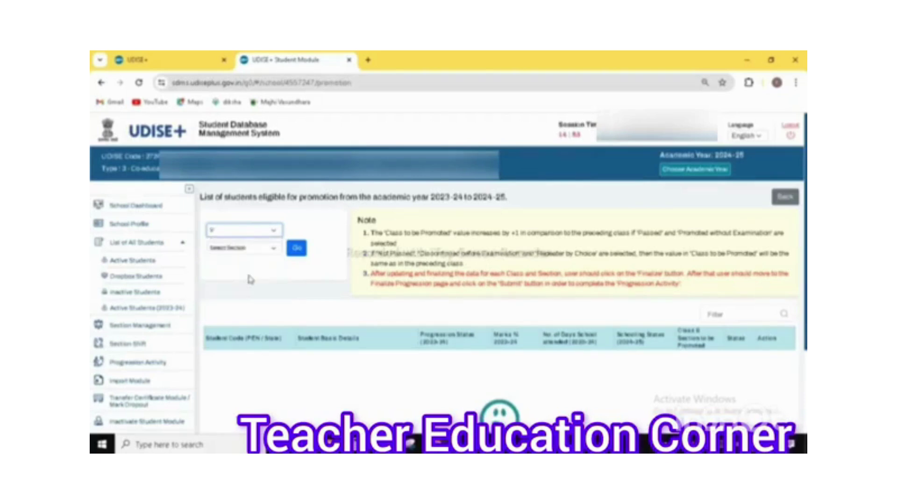
left_click(275, 249)
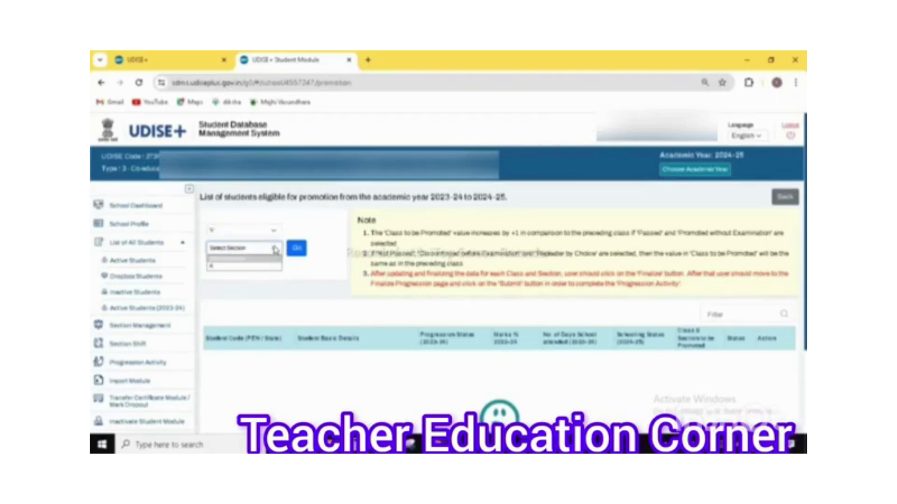
left_click(225, 268)
left_click(297, 252)
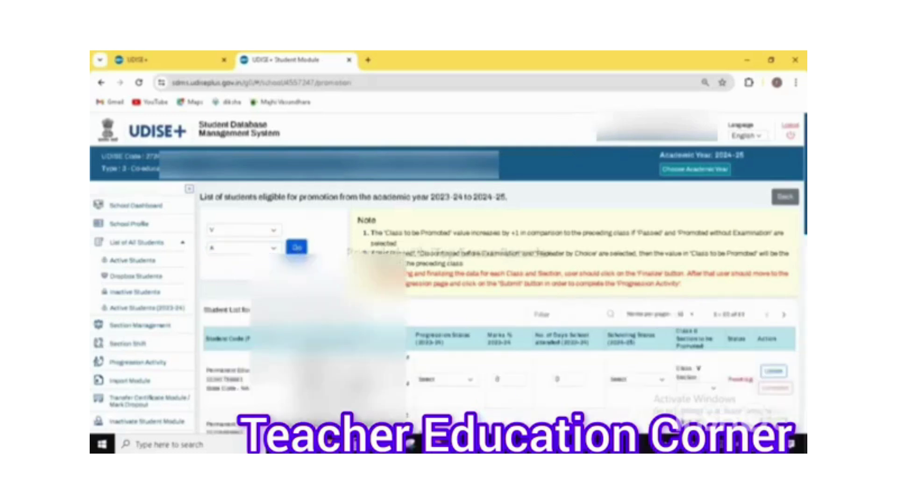
Set the first listed student's 2023-24 progression status to Promoted and marks percentage to 75.
scroll(457, 373, "down", 1)
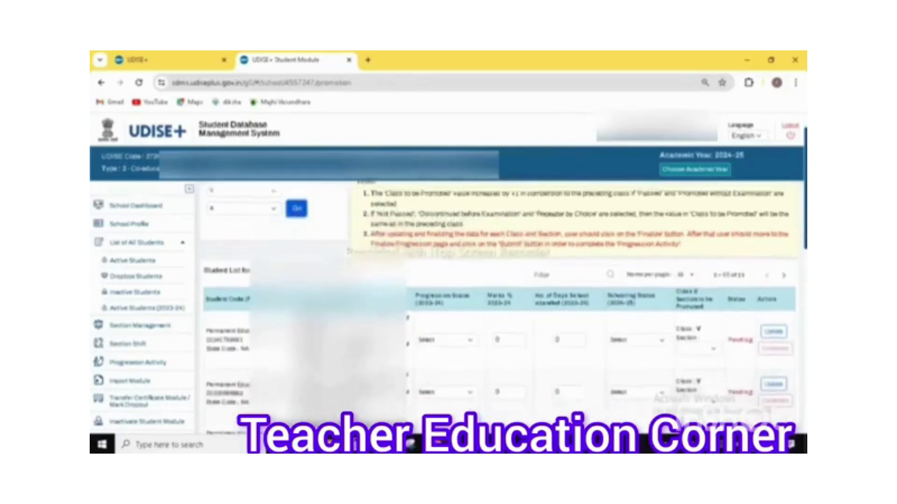
scroll(500, 304, "down", 1)
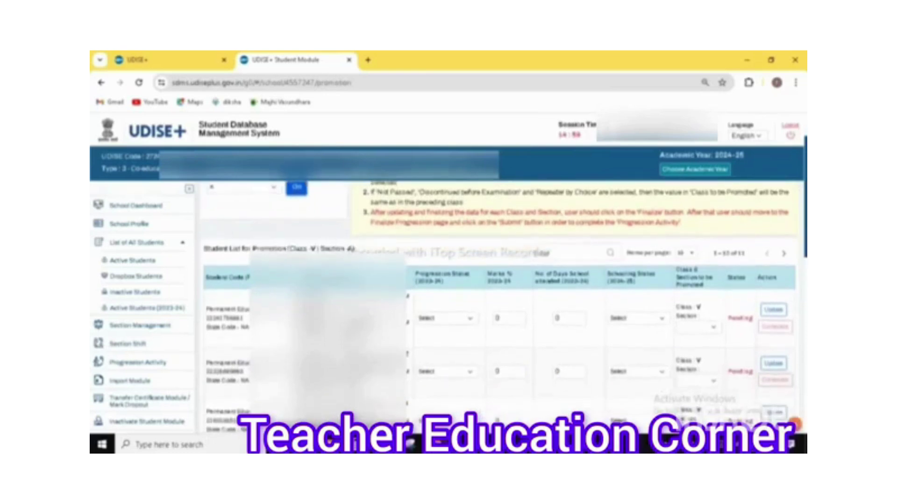
scroll(503, 283, "down", 1)
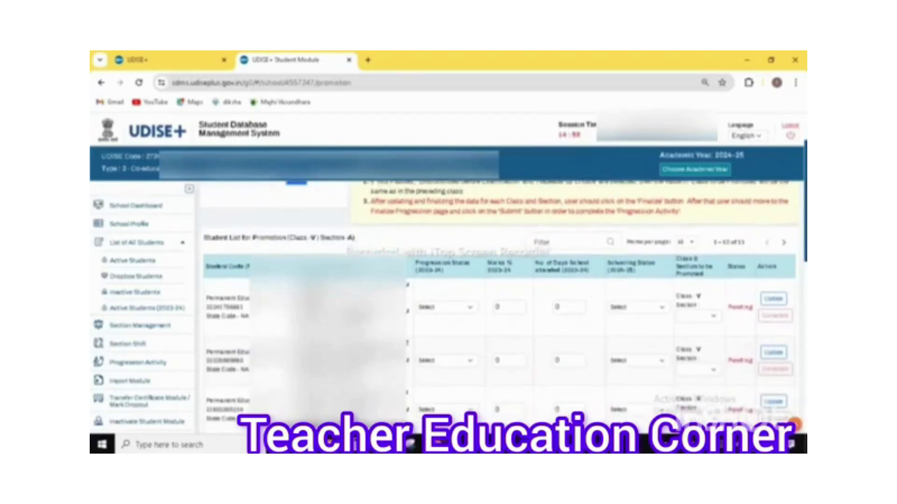
scroll(247, 255, "down", 2)
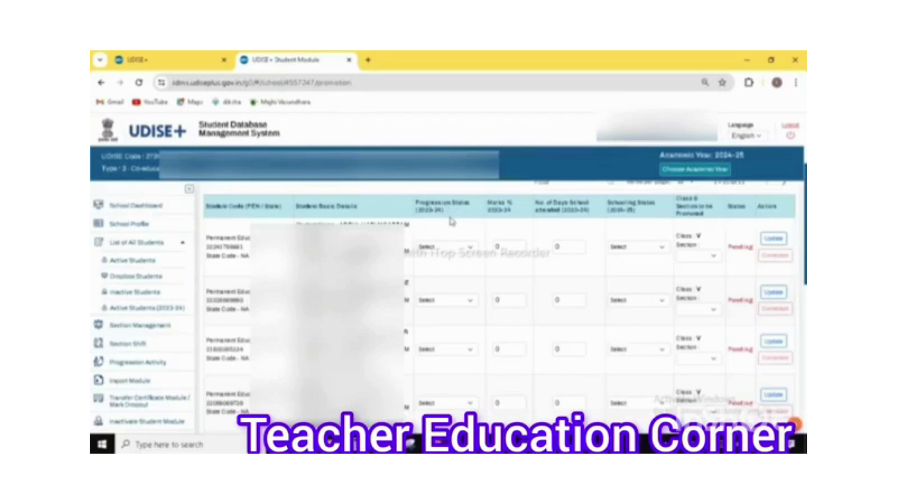
left_click(471, 252)
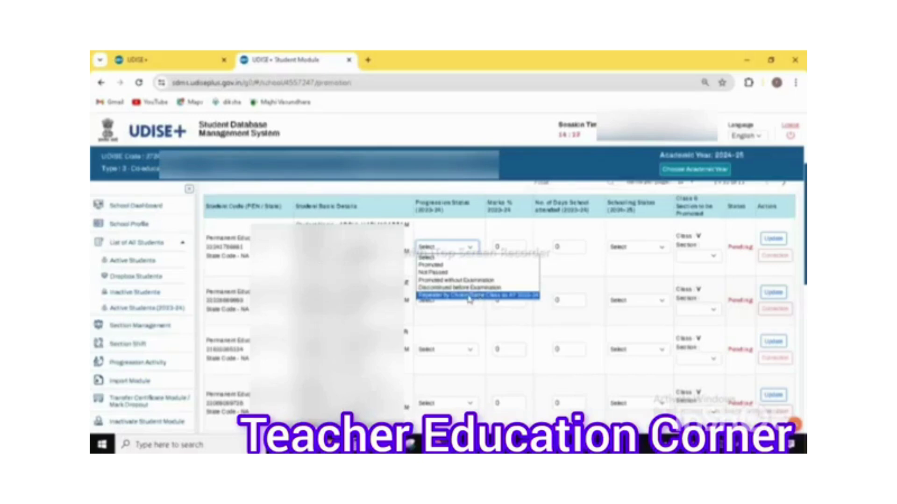
left_click(448, 266)
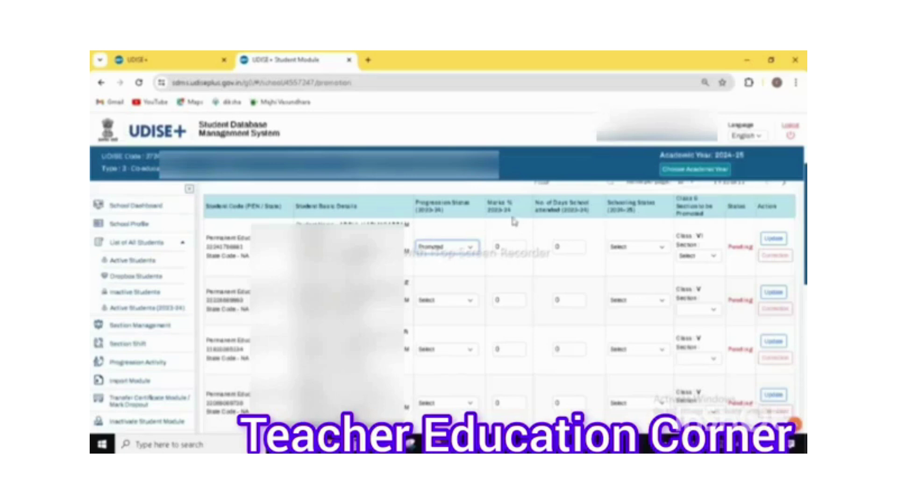
left_click(499, 248)
key("BackSpace")
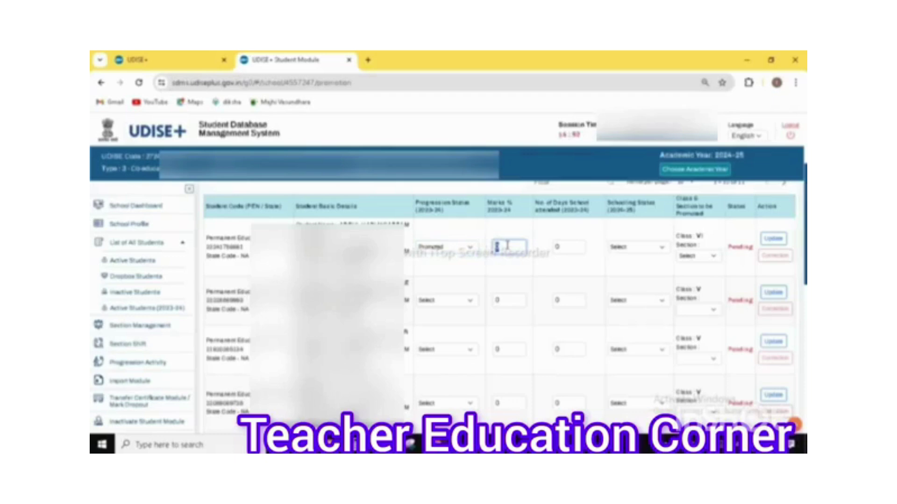
type("75")
left_click(520, 231)
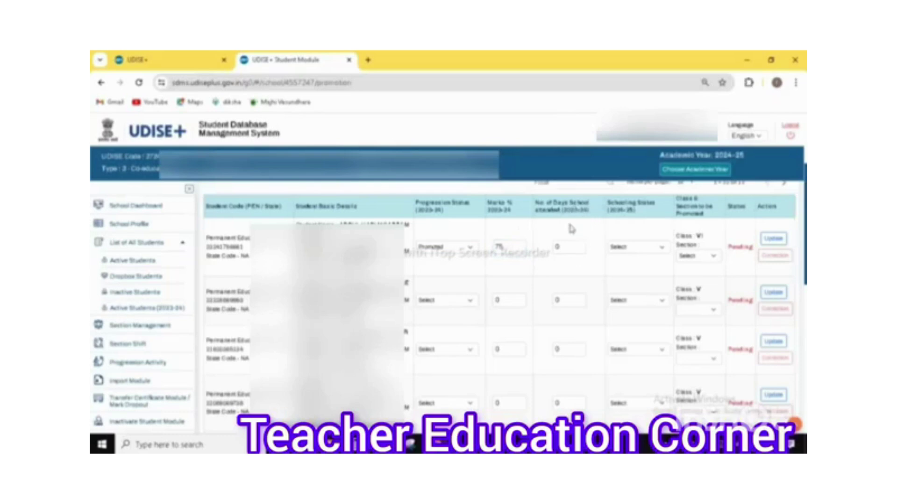
Set the first student's days attended to 205 and the 2024-25 schooling status to Studying in Same School.
double_click(566, 245)
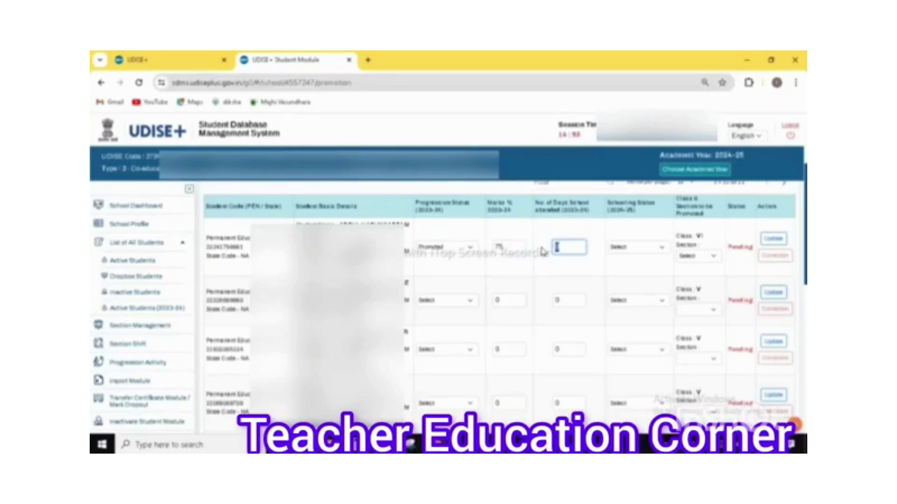
type("205")
left_click(556, 277)
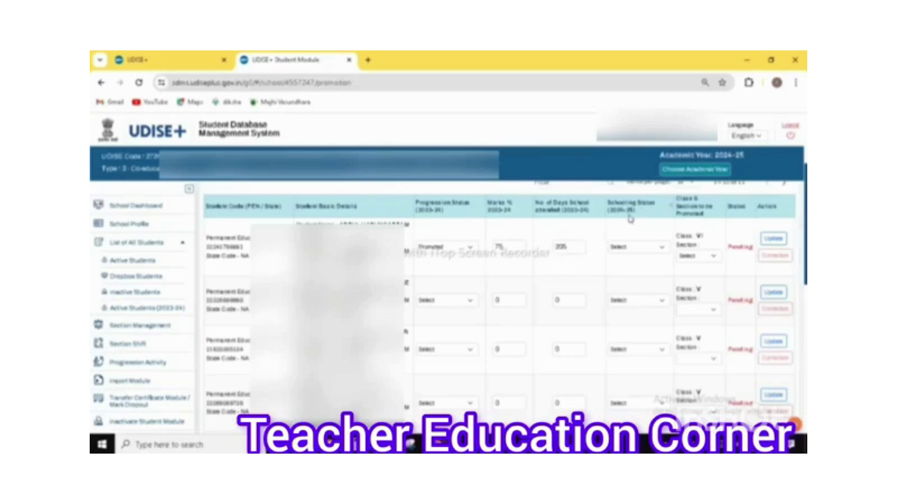
left_click(660, 248)
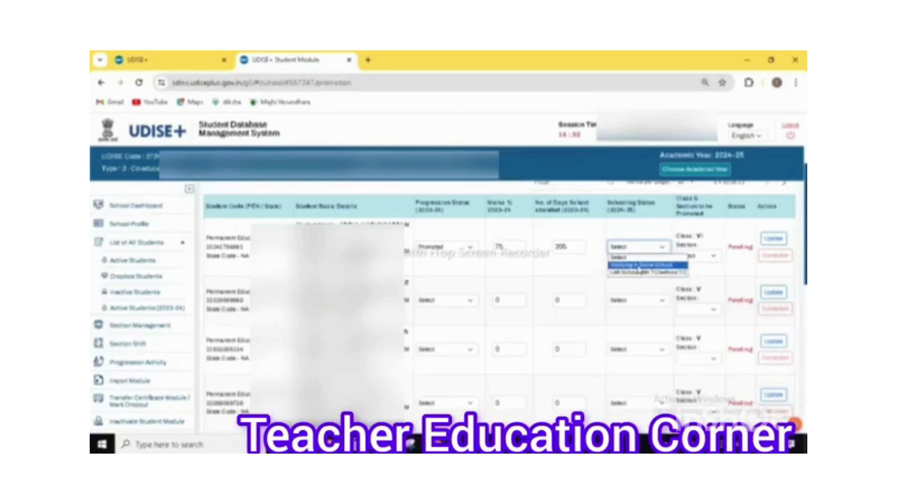
left_click(644, 265)
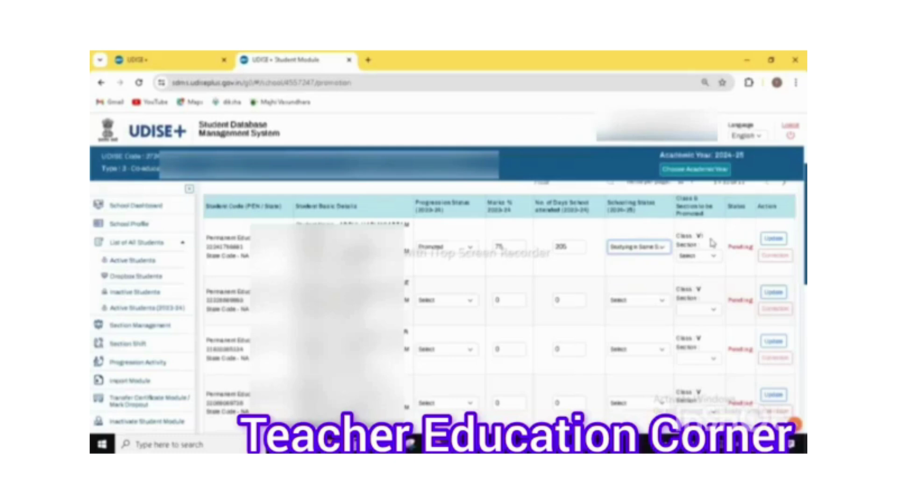
Assign the first student to section A of class VI for promotion.
scroll(499, 303, "up", 3)
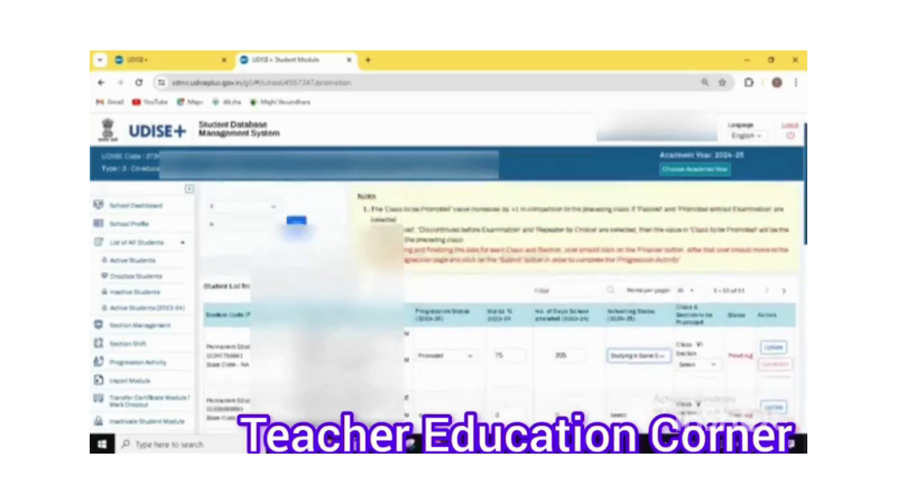
scroll(422, 359, "down", 3)
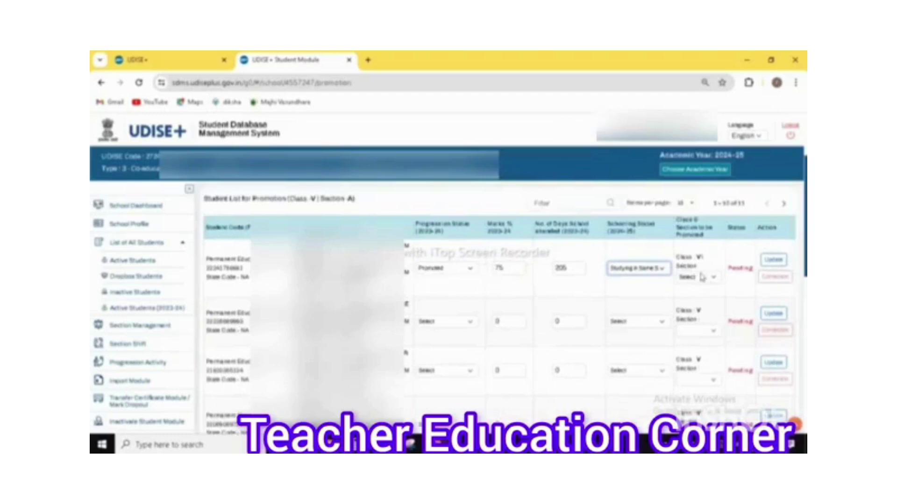
left_click(714, 279)
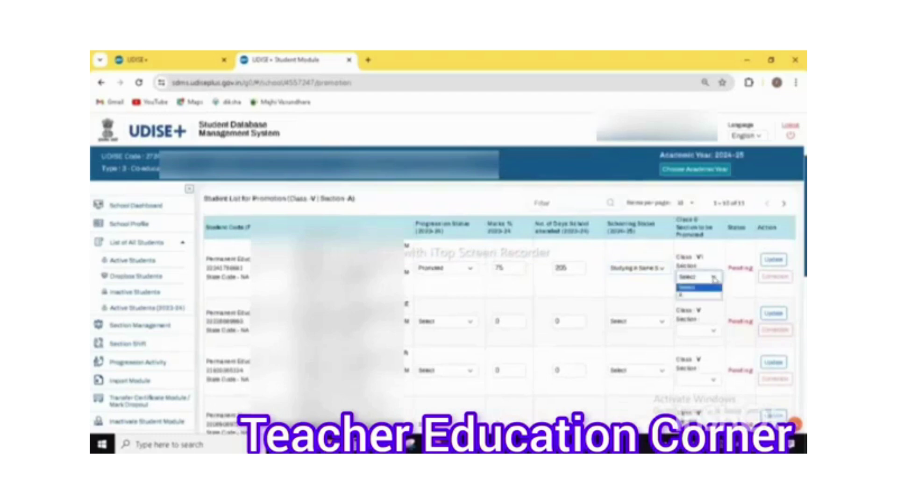
left_click(692, 297)
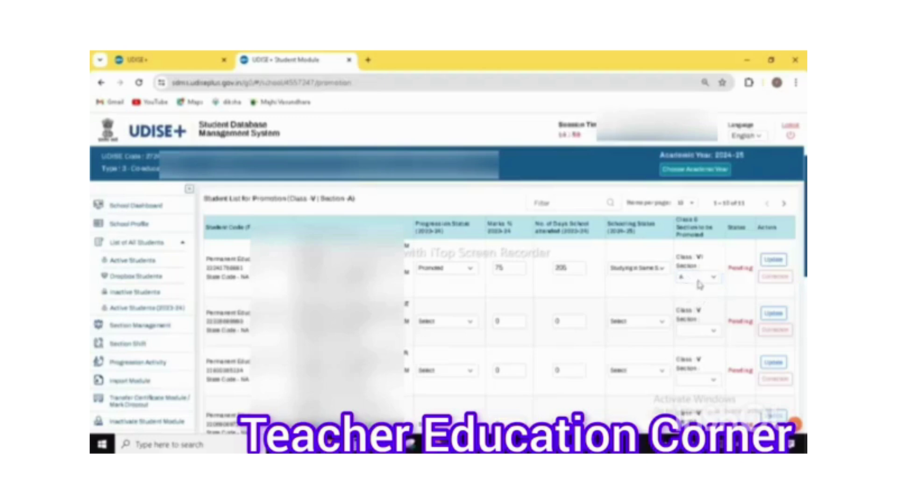
Save the first class V student's promotion details and dismiss the update confirmation.
left_click(779, 266)
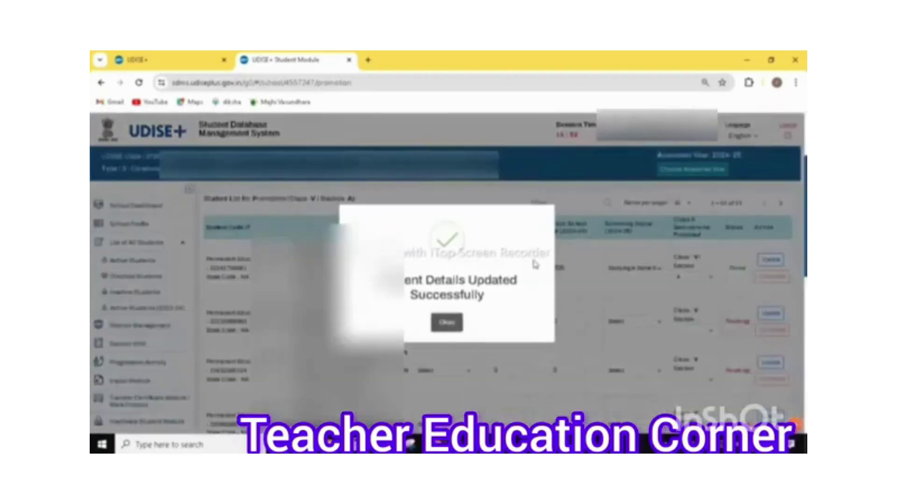
left_click(447, 323)
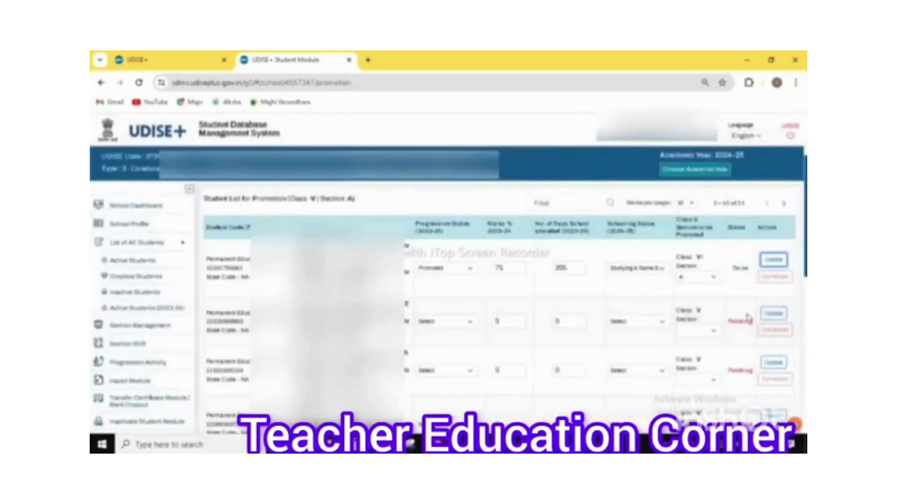
scroll(747, 337, "down", 2)
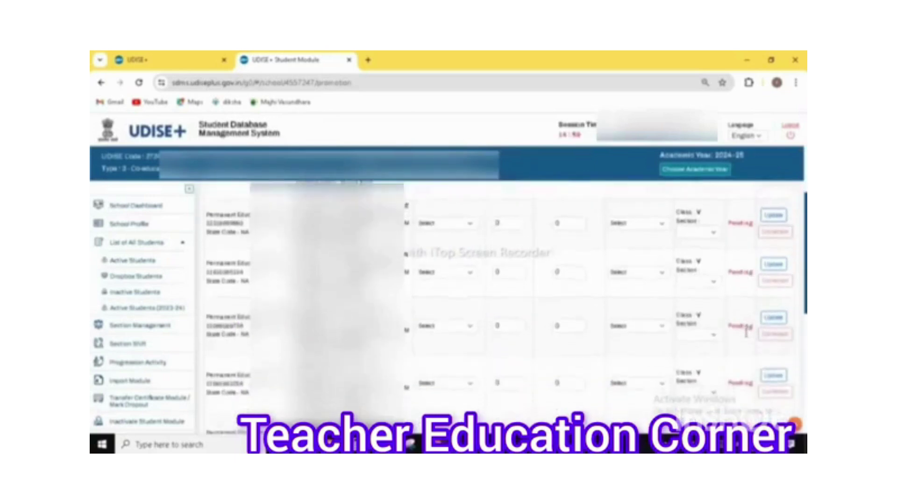
scroll(747, 338, "down", 1)
scroll(747, 337, "up", 3)
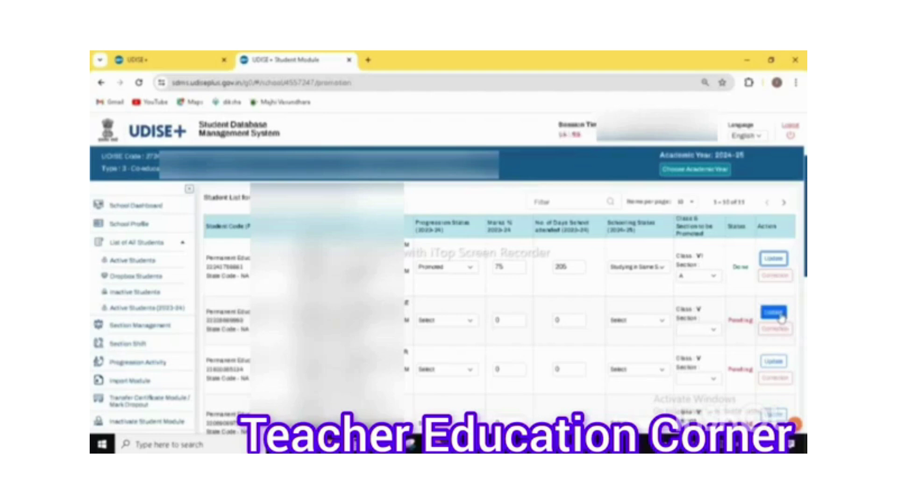
scroll(684, 296, "down", 3)
scroll(684, 295, "up", 3)
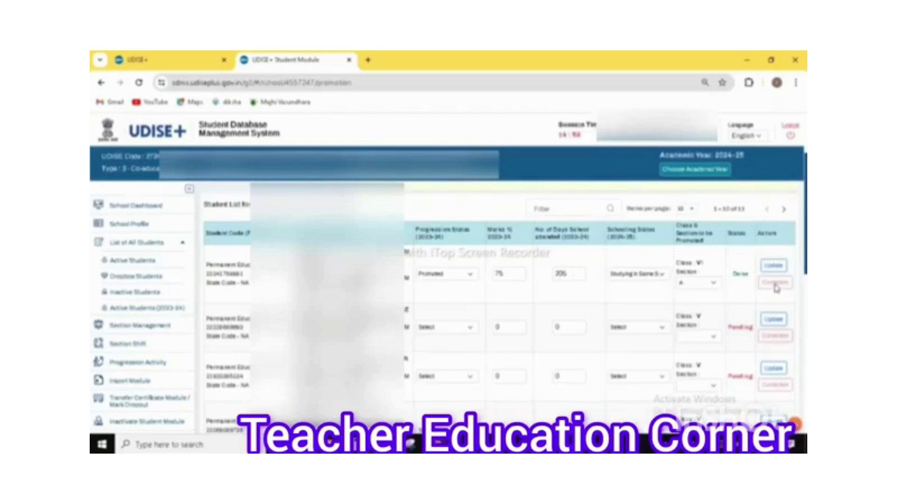
Correct the first student's number of days attended in 2023-24 to 210 and save the updated details.
left_click(695, 288)
left_click(660, 295)
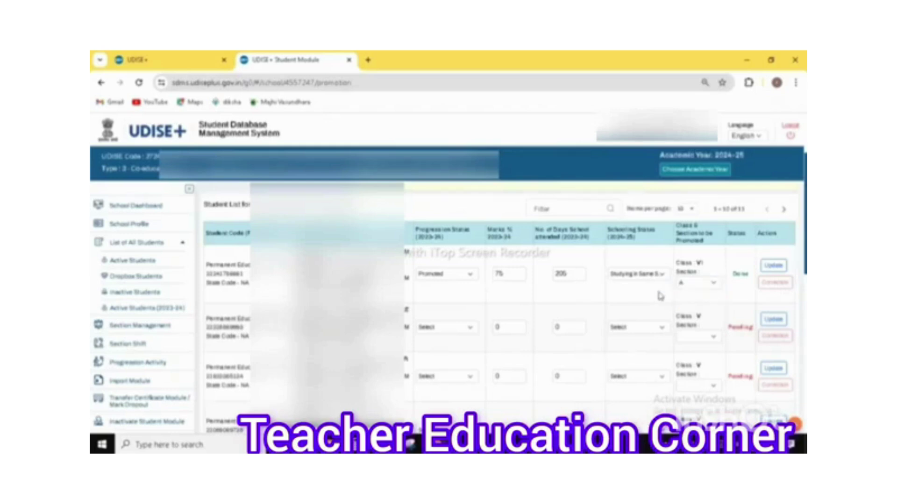
left_click(573, 272)
key("BackSpace")
key("BackSpace")
key("BackSpace")
type("210")
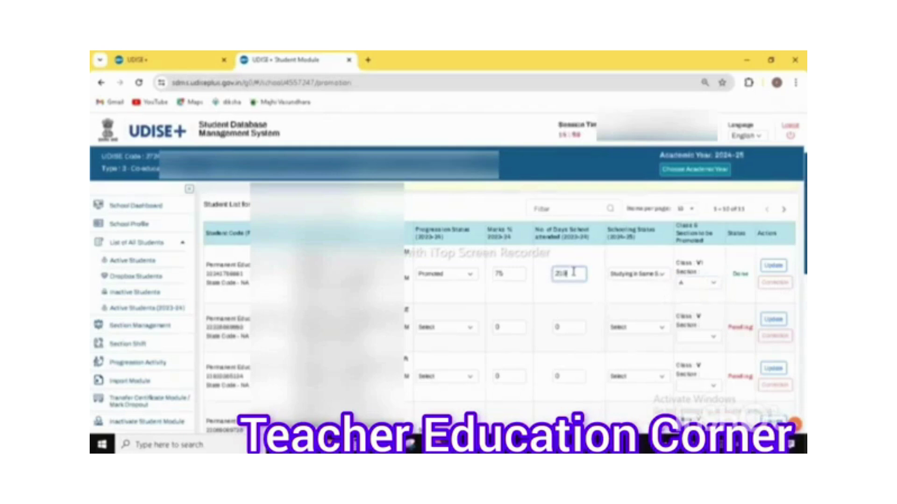
left_click(589, 302)
left_click(779, 269)
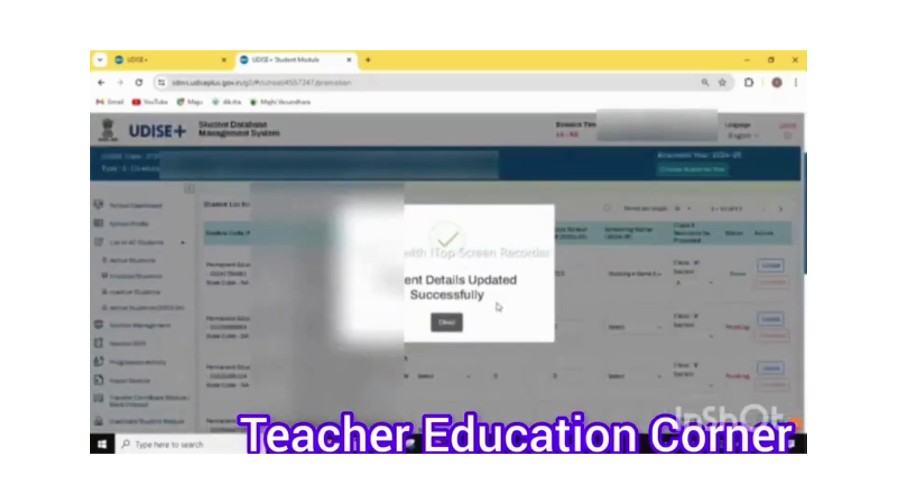
left_click(453, 323)
Review the promotion status of every student in the class V, section A list, down to the Finalize option.
scroll(531, 337, "down", 1)
scroll(532, 338, "down", 1)
scroll(511, 290, "down", 1)
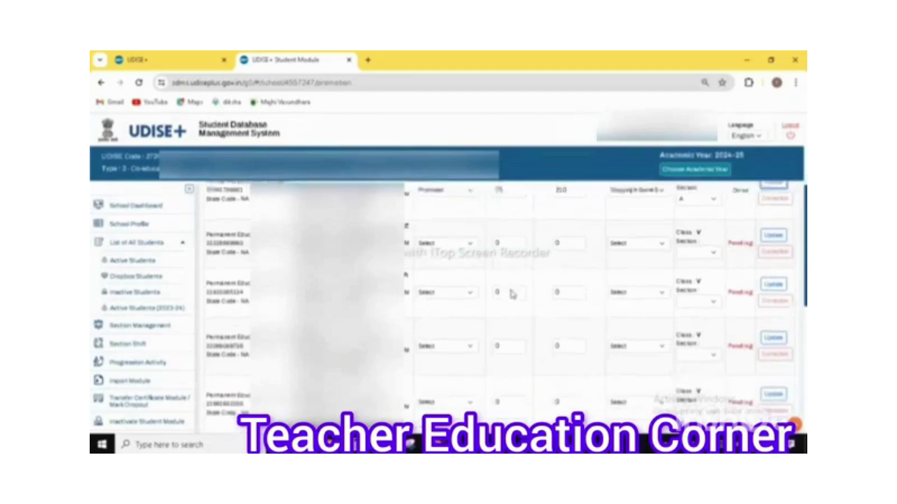
scroll(511, 290, "up", 2)
scroll(512, 290, "down", 2)
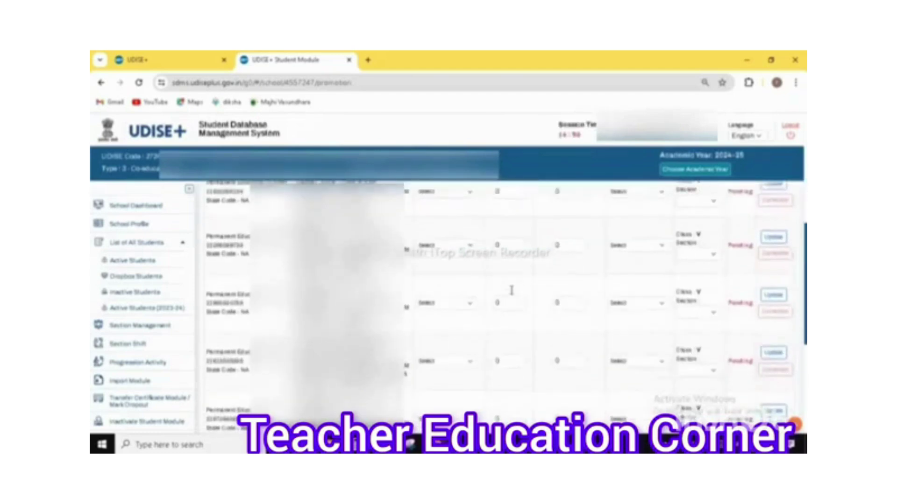
scroll(511, 290, "down", 2)
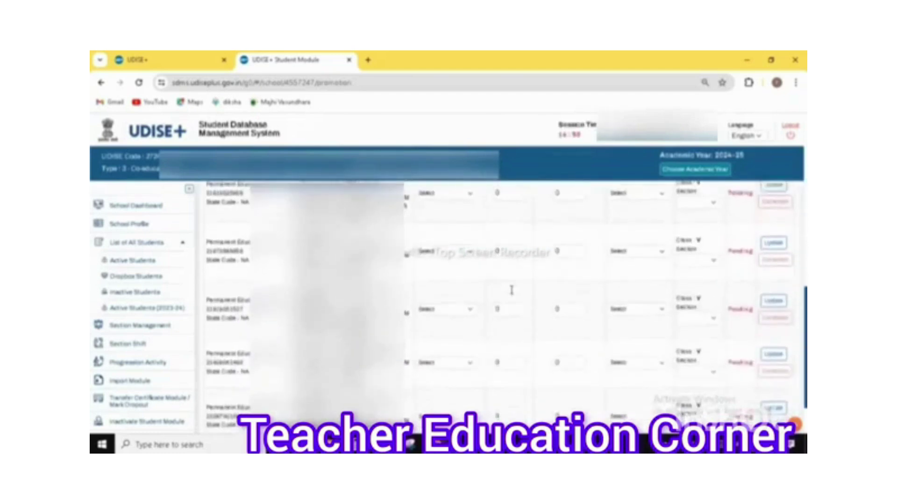
scroll(513, 295, "up", 1)
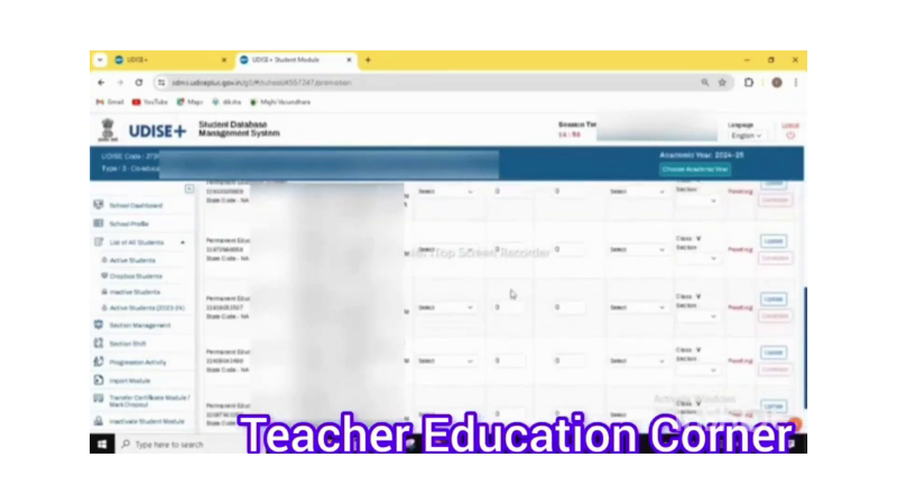
scroll(512, 294, "down", 1)
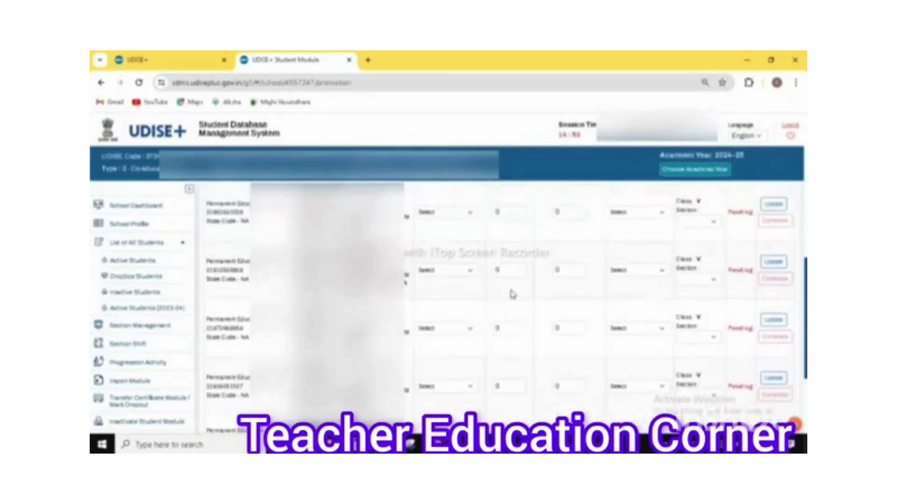
scroll(512, 294, "down", 1)
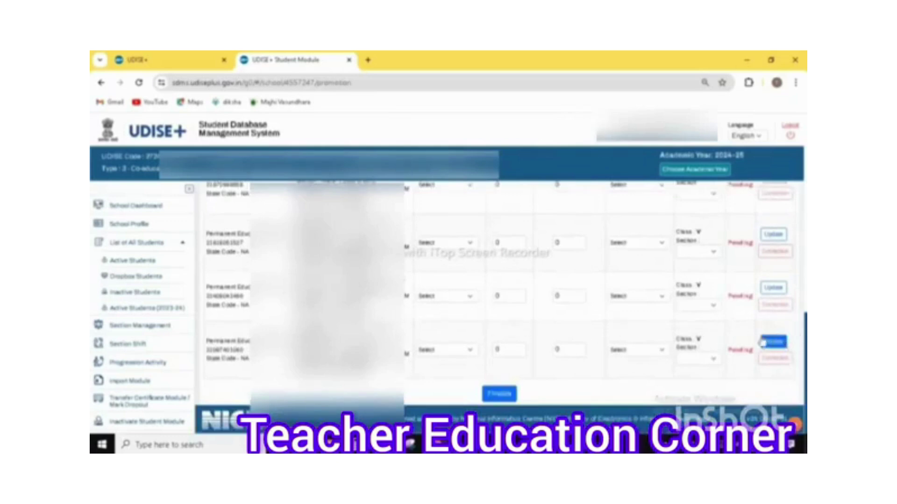
scroll(735, 284, "up", 5)
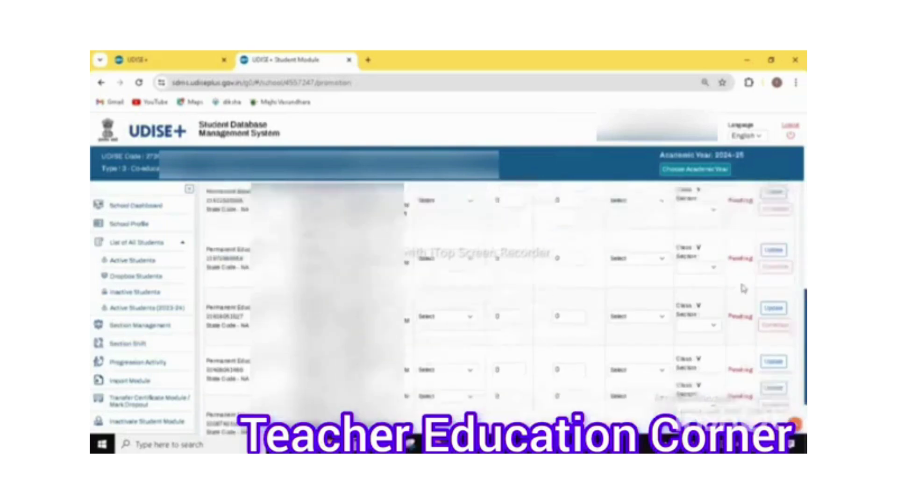
scroll(744, 327, "down", 3)
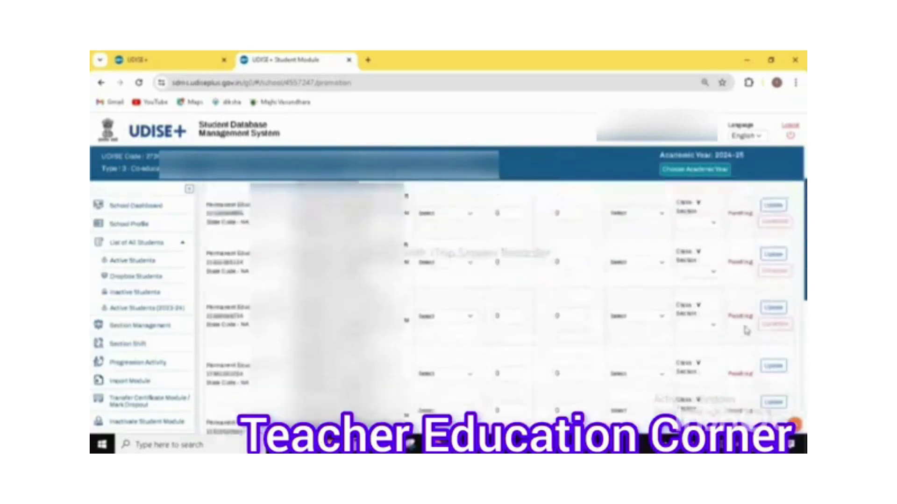
scroll(746, 330, "up", 3)
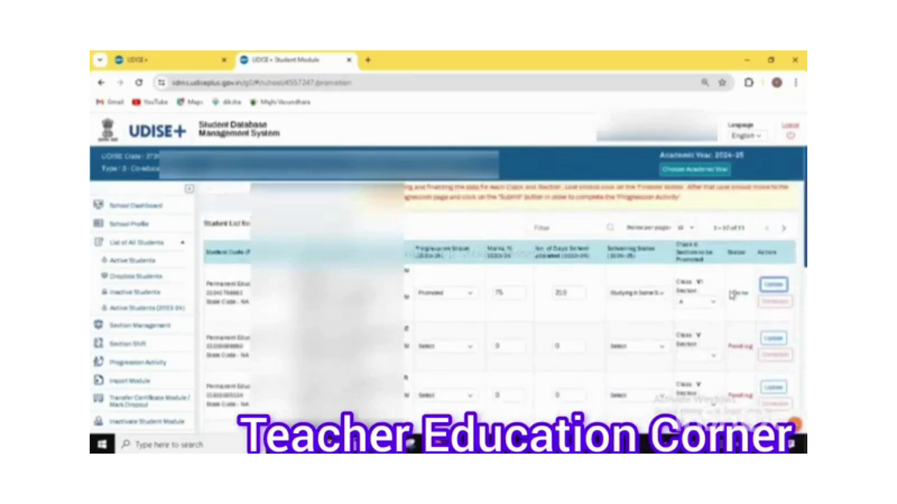
left_click_drag(733, 293, 747, 293)
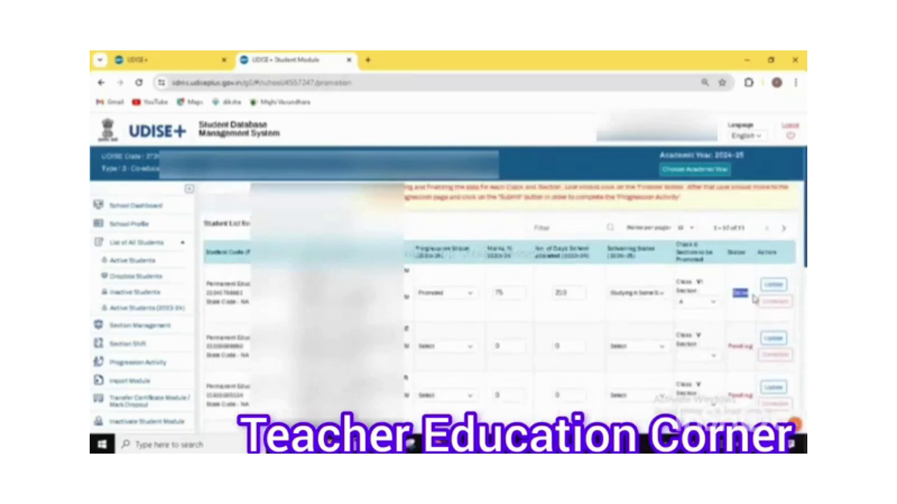
left_click(751, 311)
scroll(750, 311, "down", 12)
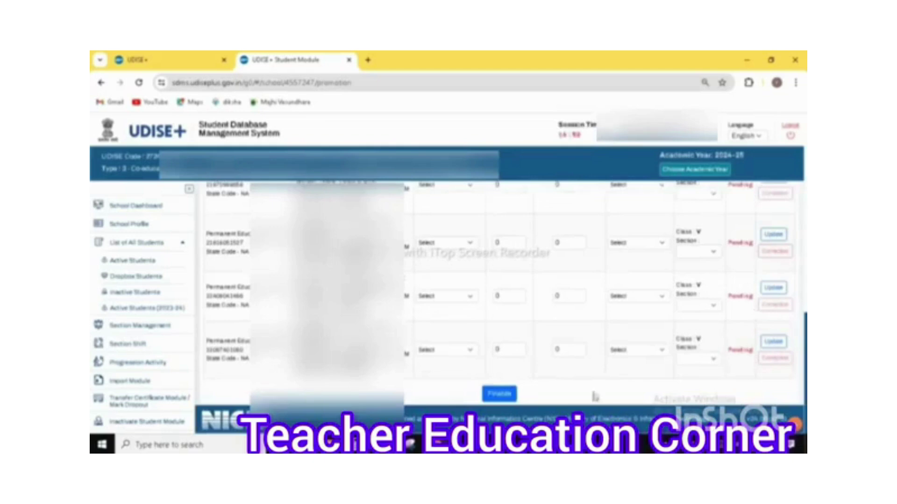
left_click(498, 395)
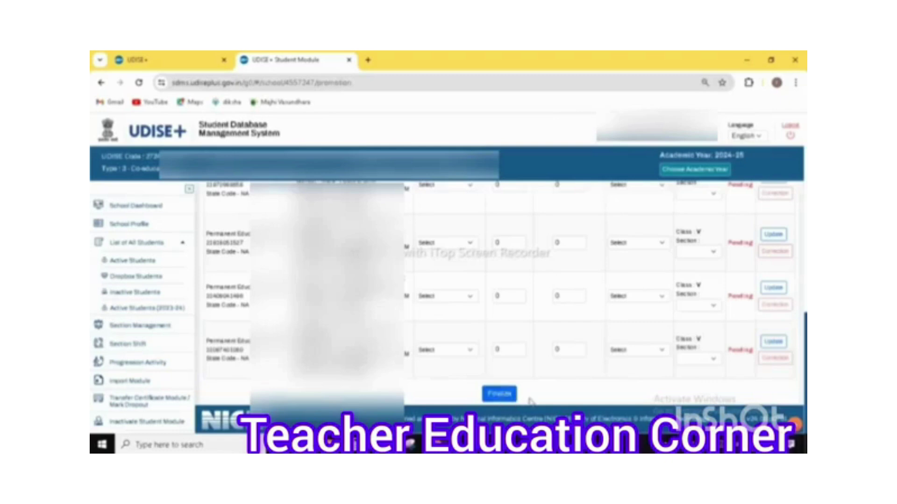
Load the list of students eligible for promotion from class II, section A.
scroll(532, 403, "up", 10)
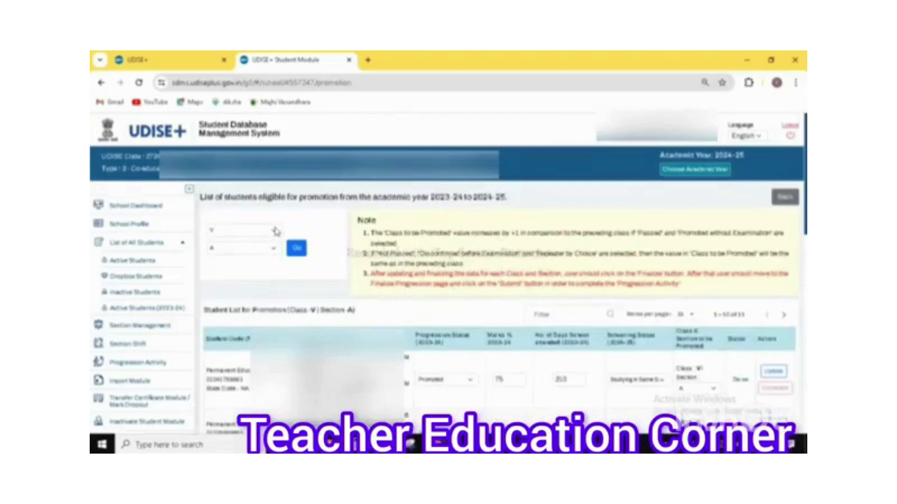
left_click(253, 230)
left_click(258, 258)
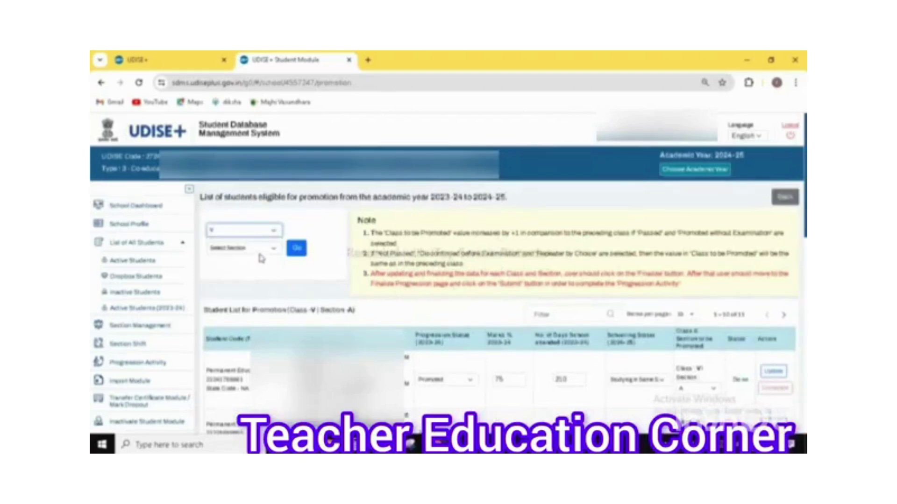
left_click(268, 252)
left_click(261, 267)
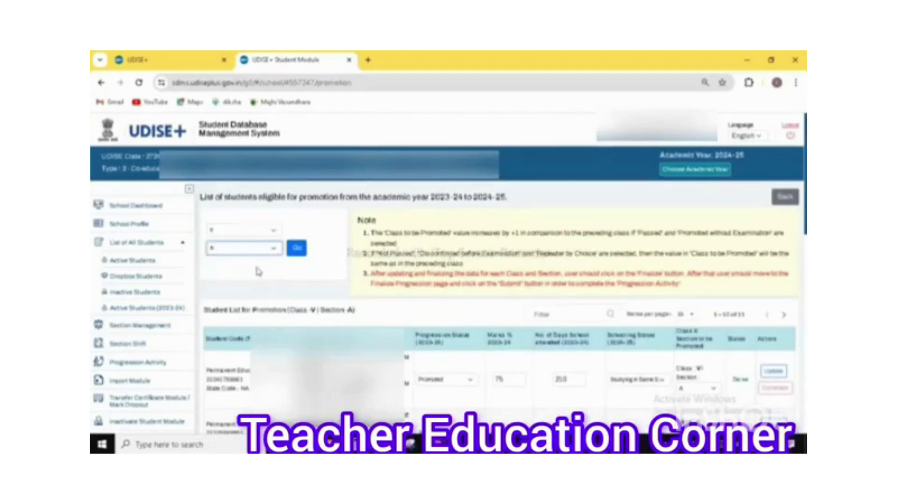
left_click(299, 251)
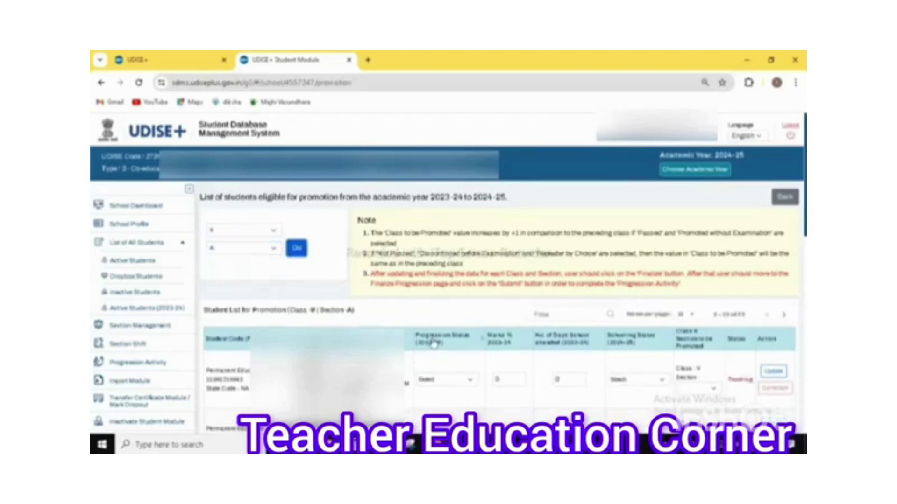
Look through the progression fields of the students listed for class II, section A.
scroll(432, 342, "down", 3)
scroll(434, 342, "down", 6)
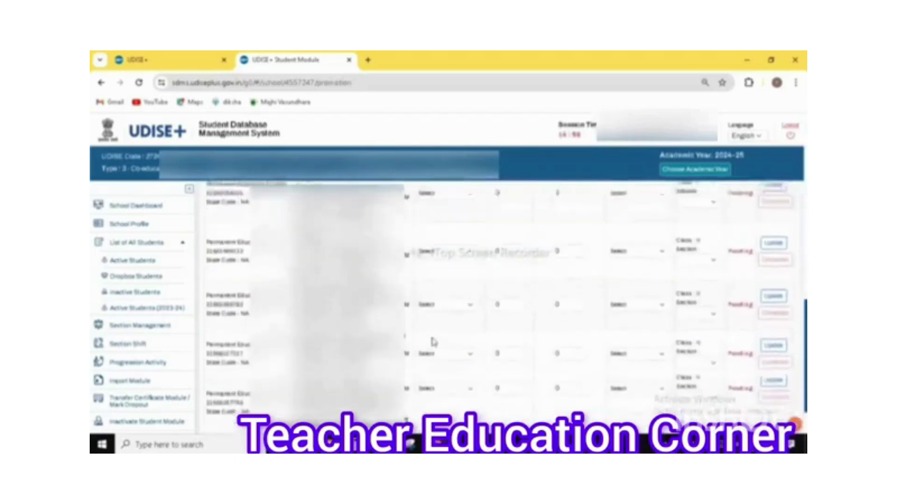
scroll(434, 343, "up", 8)
scroll(433, 342, "up", 2)
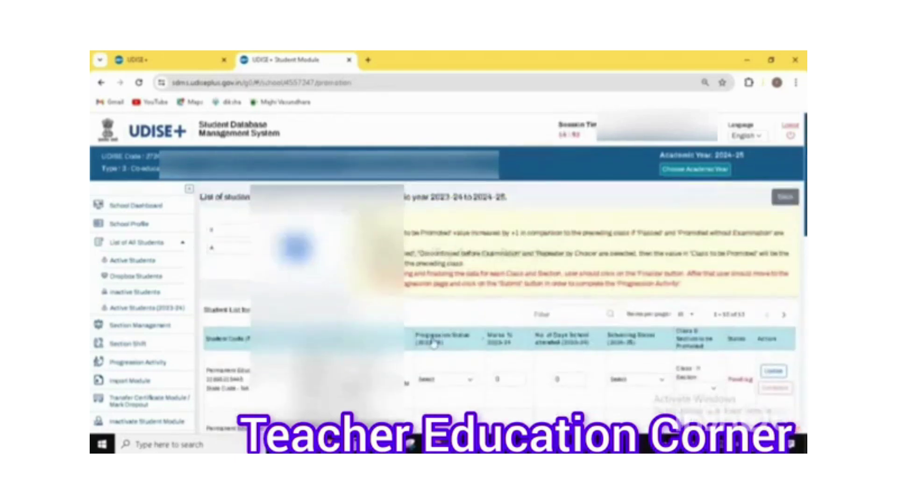
scroll(433, 342, "down", 2)
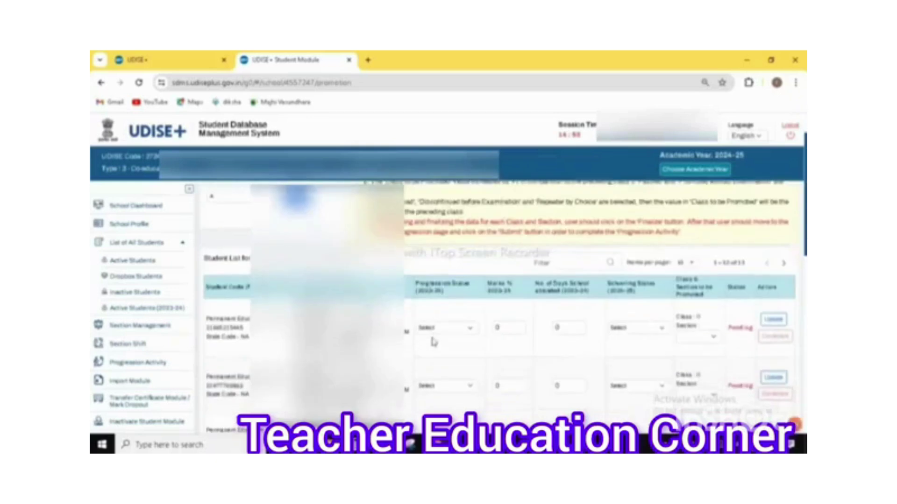
scroll(434, 342, "down", 2)
scroll(434, 342, "up", 3)
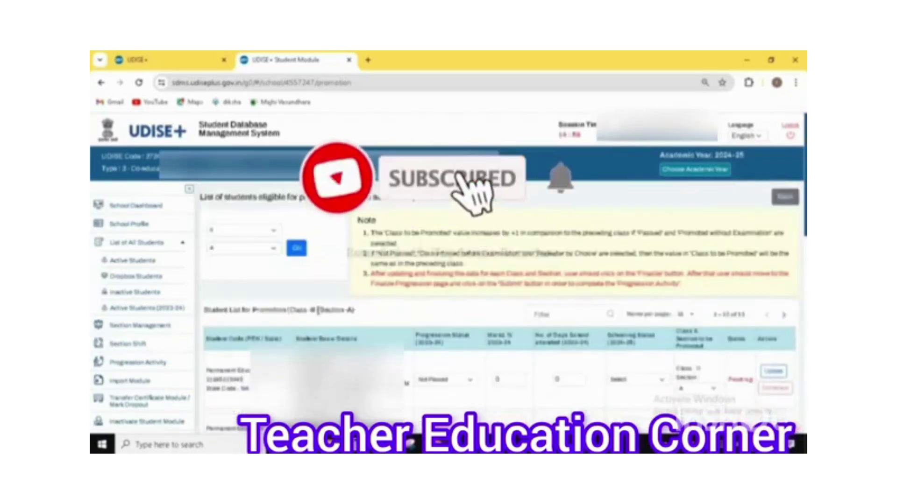
Keep section A chosen for class II, and check its list down to the Finalize option and the note on finalizing.
left_click(275, 254)
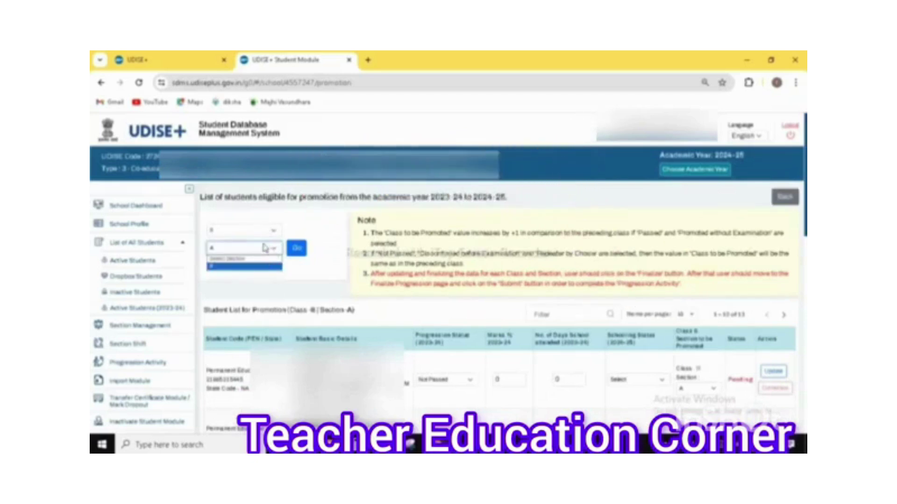
left_click(264, 267)
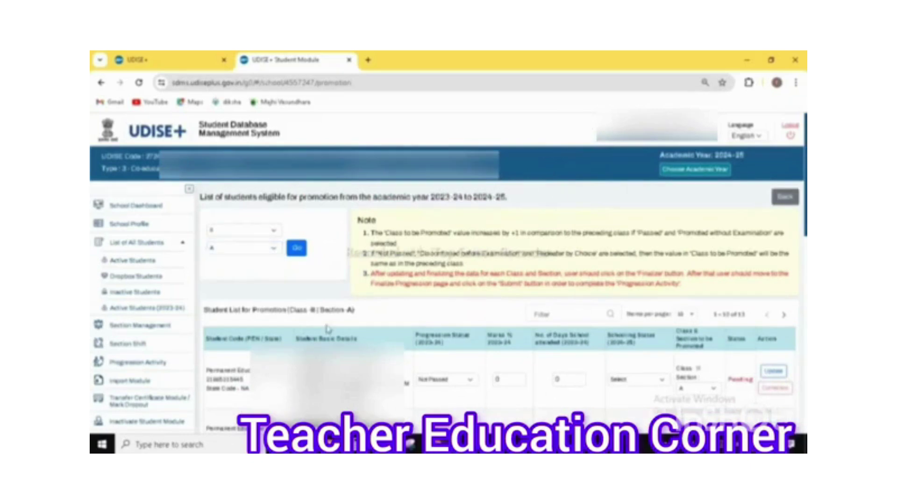
scroll(485, 378, "down", 3)
scroll(486, 379, "down", 2)
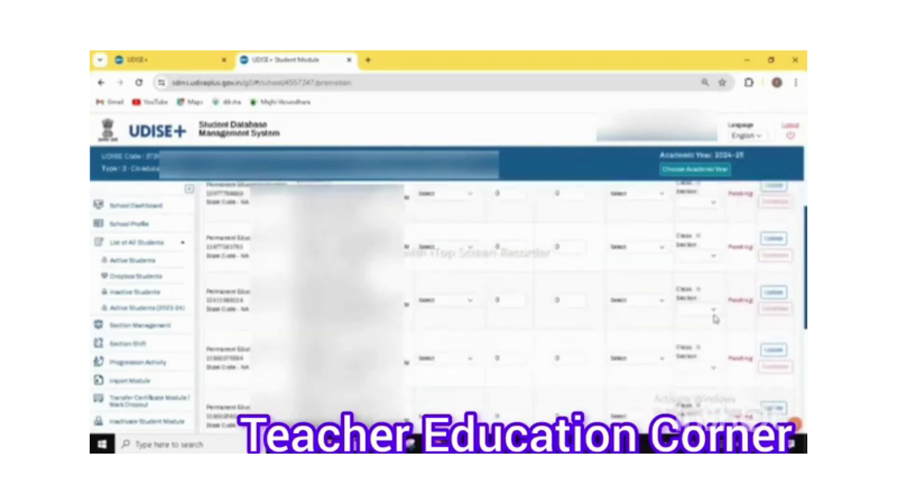
scroll(713, 314, "down", 2)
scroll(714, 319, "down", 2)
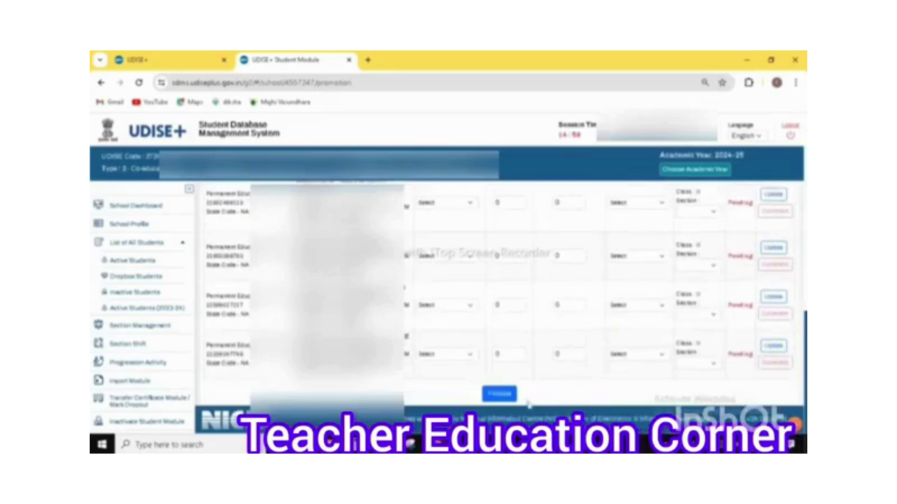
scroll(527, 411, "up", 8)
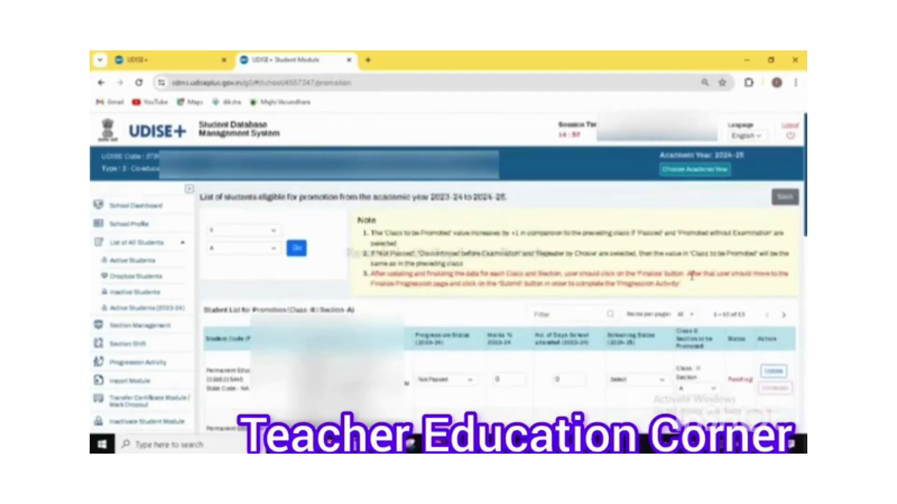
scroll(558, 270, "down", 1)
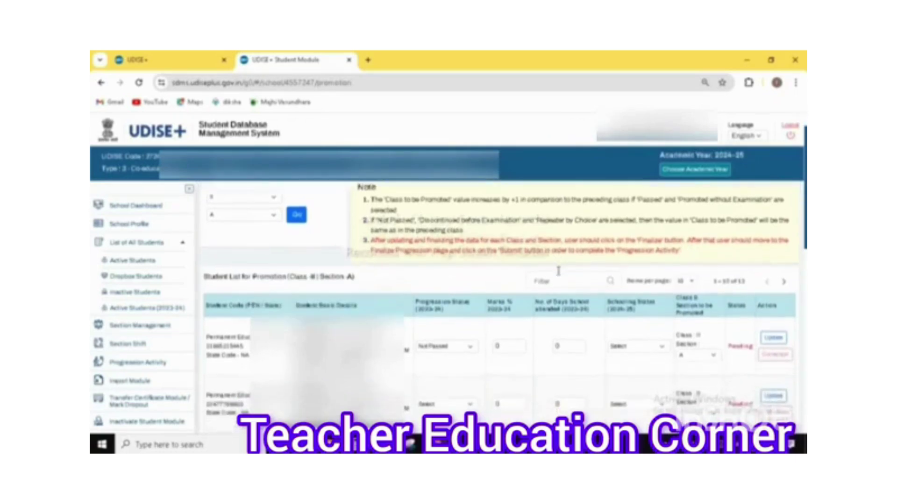